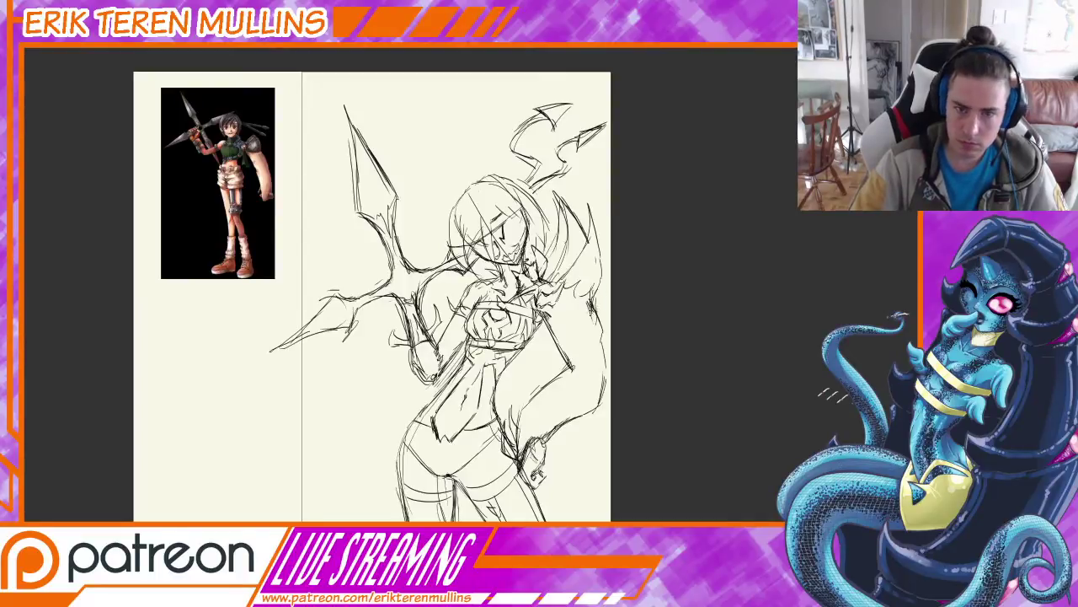
Refine the contour lines of the figure's oversized arm with short sketch strokes along its upper and inner edges.
{"action": "left_click_drag", "start_coordinate": [592, 311], "coordinate": [601, 341]}
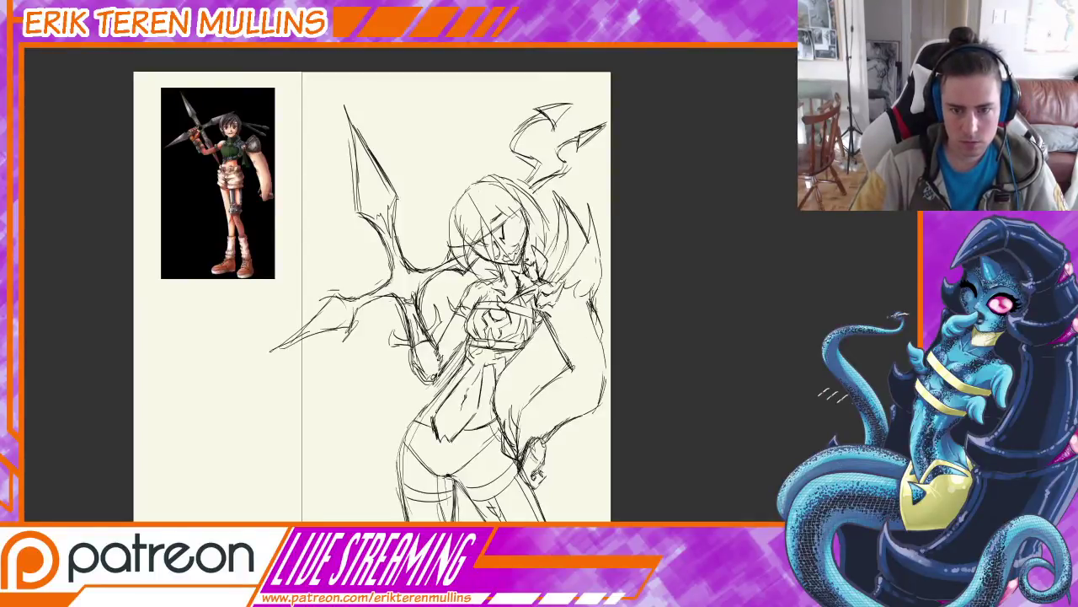
{"action": "left_click_drag", "start_coordinate": [548, 320], "coordinate": [572, 363]}
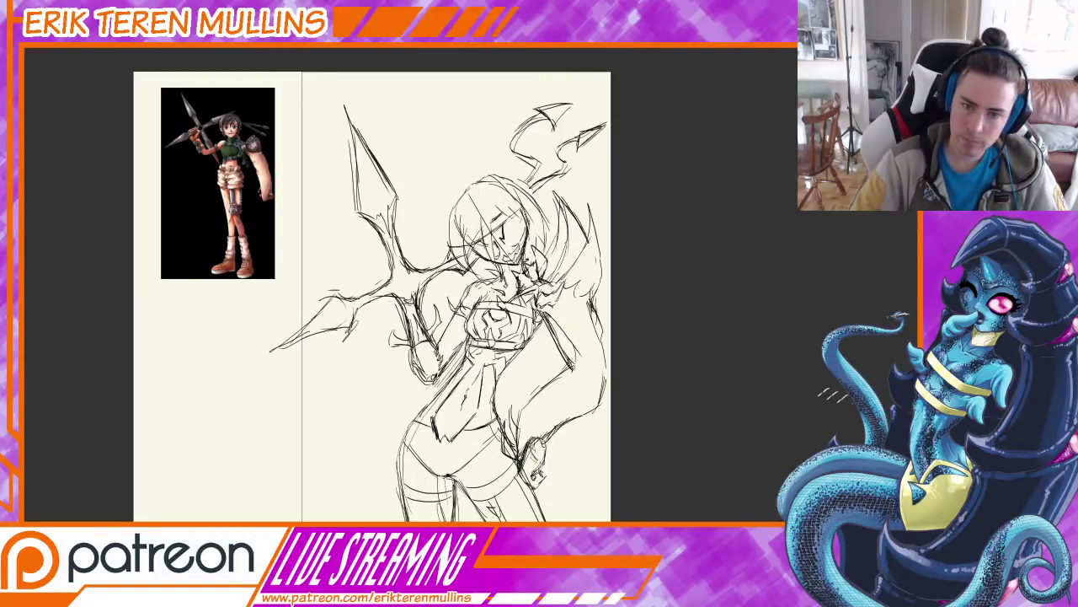
{"action": "mouse_move", "coordinate": [530, 441]}
{"action": "left_mouse_down"}
{"action": "mouse_move", "coordinate": [594, 412]}
{"action": "mouse_move", "coordinate": [544, 389]}
{"action": "mouse_move", "coordinate": [568, 399]}
{"action": "left_mouse_up"}
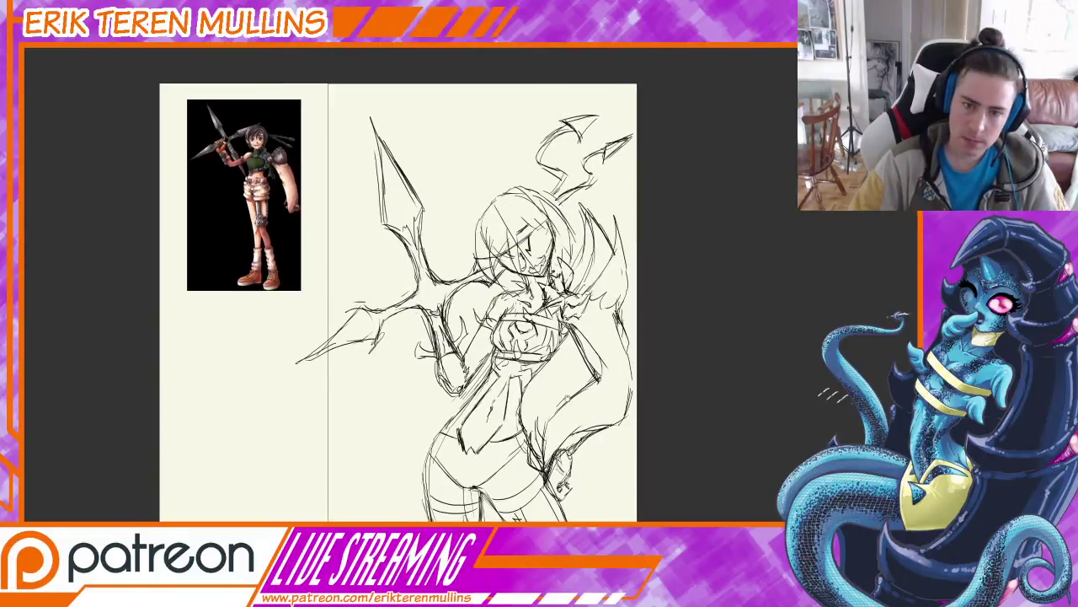
{"action": "left_click_drag", "start_coordinate": [560, 354], "coordinate": [600, 310]}
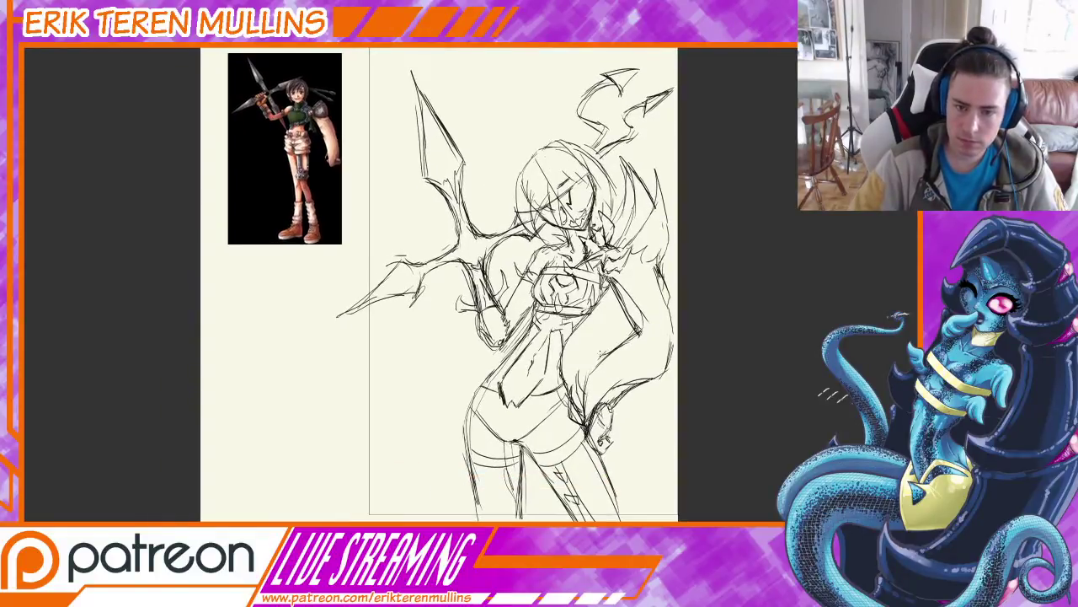
{"action": "left_click_drag", "start_coordinate": [600, 357], "coordinate": [618, 353]}
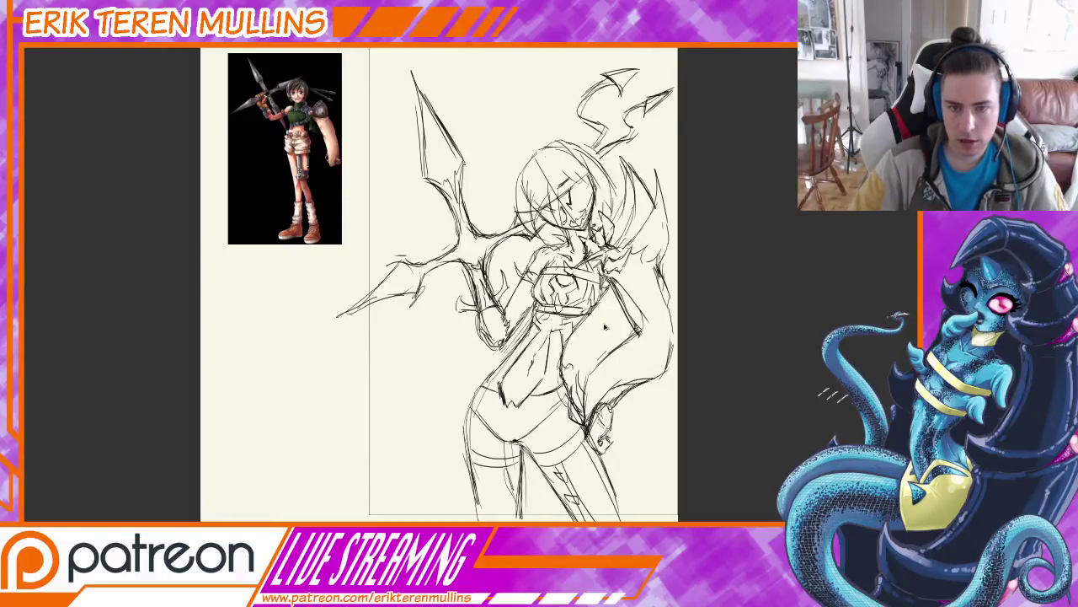
{"action": "left_click_drag", "start_coordinate": [607, 312], "coordinate": [563, 335]}
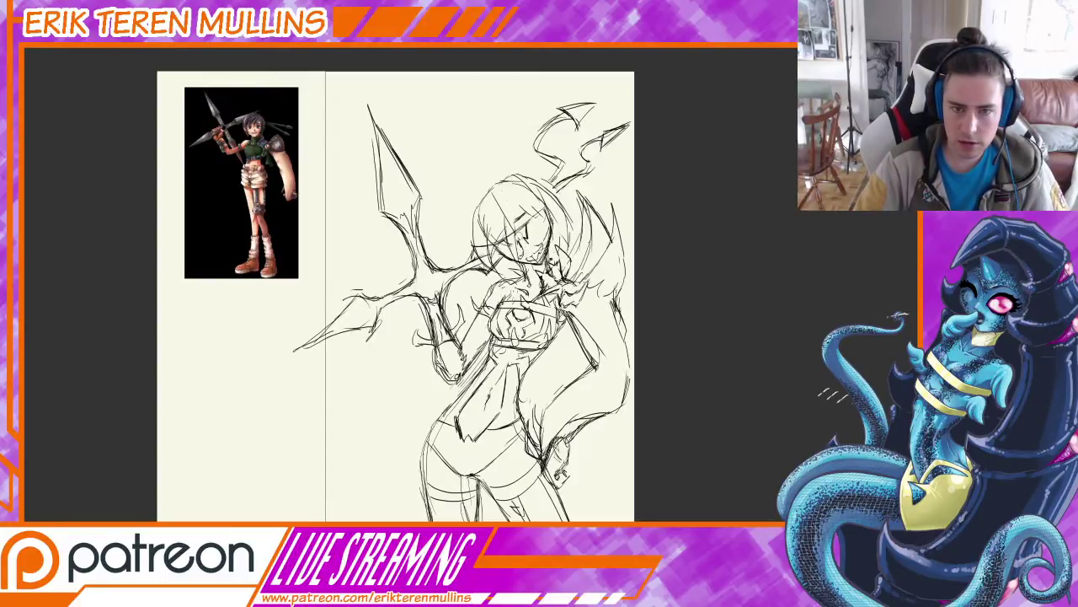
Erase the construction lines across the head and the rough hair outline, and redraw the crown and side contour of the hair.
{"action": "mouse_move", "coordinate": [512, 236]}
{"action": "left_mouse_down"}
{"action": "mouse_move", "coordinate": [493, 195]}
{"action": "mouse_move", "coordinate": [480, 224]}
{"action": "left_mouse_up"}
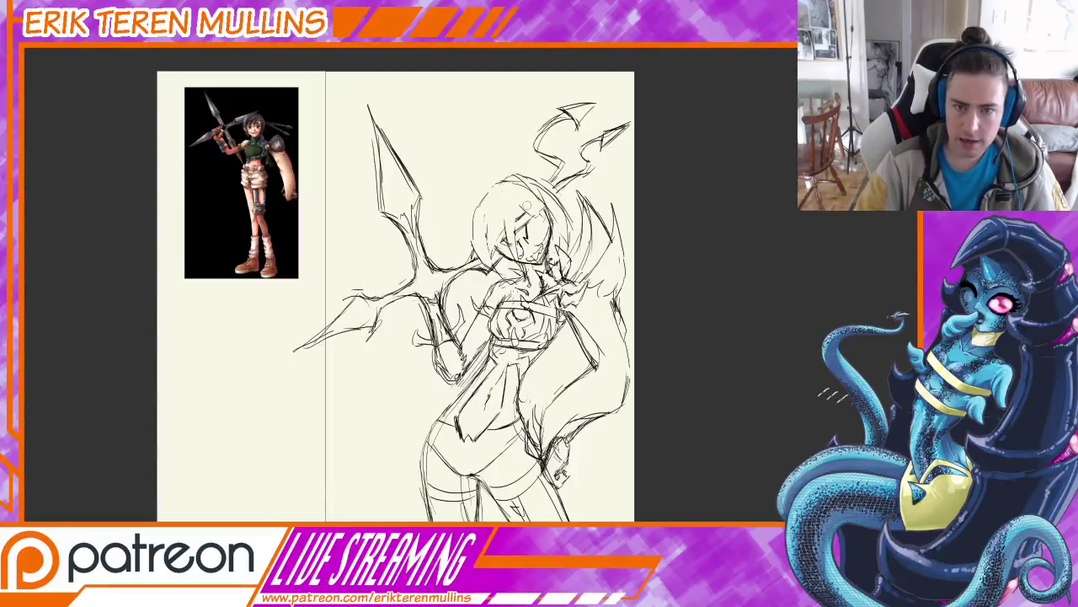
{"action": "left_click_drag", "start_coordinate": [544, 194], "coordinate": [538, 214]}
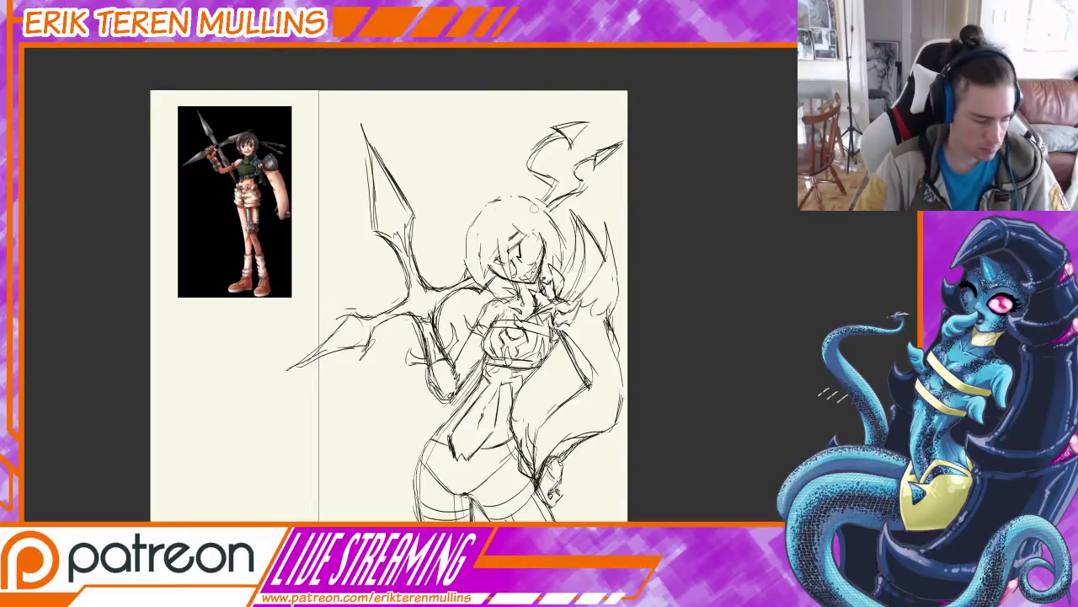
{"action": "mouse_move", "coordinate": [507, 198]}
{"action": "left_mouse_down"}
{"action": "mouse_move", "coordinate": [539, 203]}
{"action": "mouse_move", "coordinate": [562, 244]}
{"action": "left_mouse_up"}
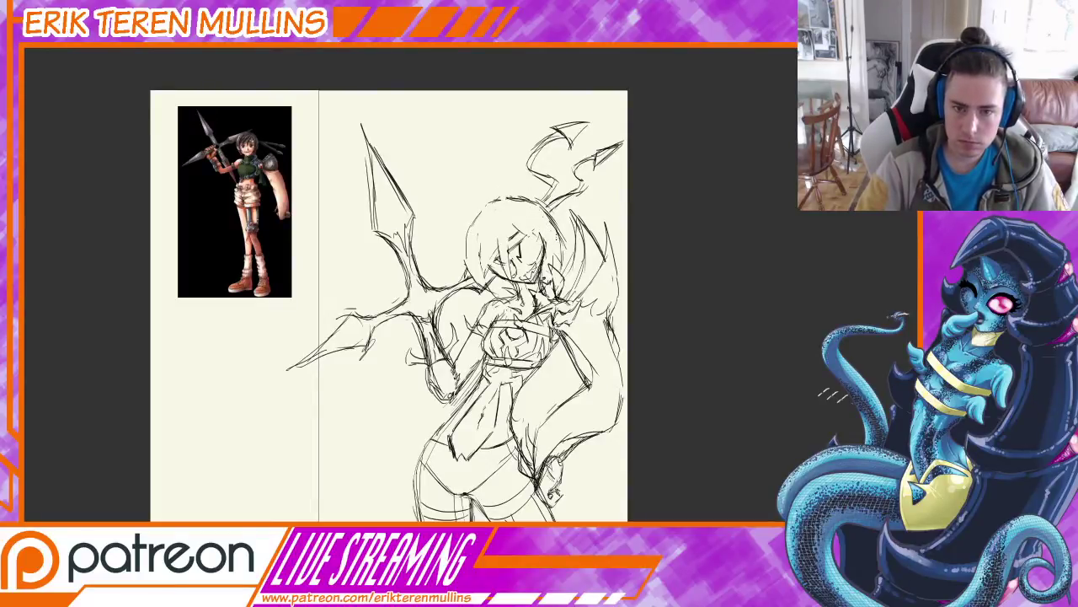
{"action": "left_click_drag", "start_coordinate": [541, 206], "coordinate": [558, 254]}
Sketch the fringe strands, the eye and jaw lines of the face, and a hair lock beside the neck.
{"action": "mouse_move", "coordinate": [514, 225]}
{"action": "left_mouse_down"}
{"action": "mouse_move", "coordinate": [554, 250]}
{"action": "mouse_move", "coordinate": [514, 250]}
{"action": "mouse_move", "coordinate": [518, 278]}
{"action": "left_mouse_up"}
{"action": "mouse_move", "coordinate": [507, 240]}
{"action": "left_mouse_down"}
{"action": "mouse_move", "coordinate": [514, 278]}
{"action": "mouse_move", "coordinate": [541, 260]}
{"action": "left_mouse_up"}
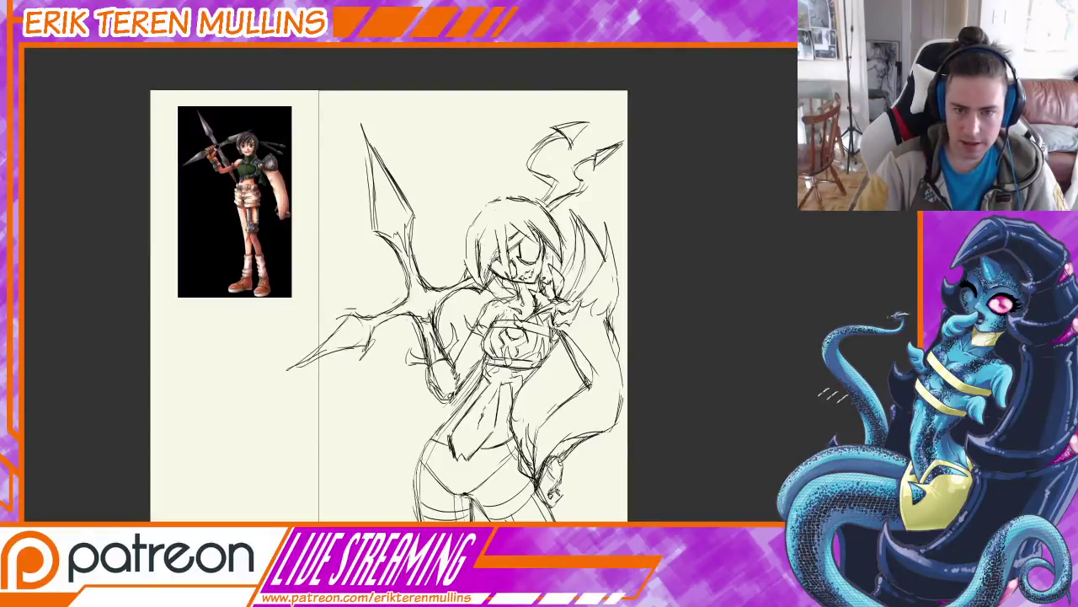
{"action": "mouse_move", "coordinate": [553, 244]}
{"action": "left_mouse_down"}
{"action": "mouse_move", "coordinate": [542, 278]}
{"action": "mouse_move", "coordinate": [499, 288]}
{"action": "left_mouse_up"}
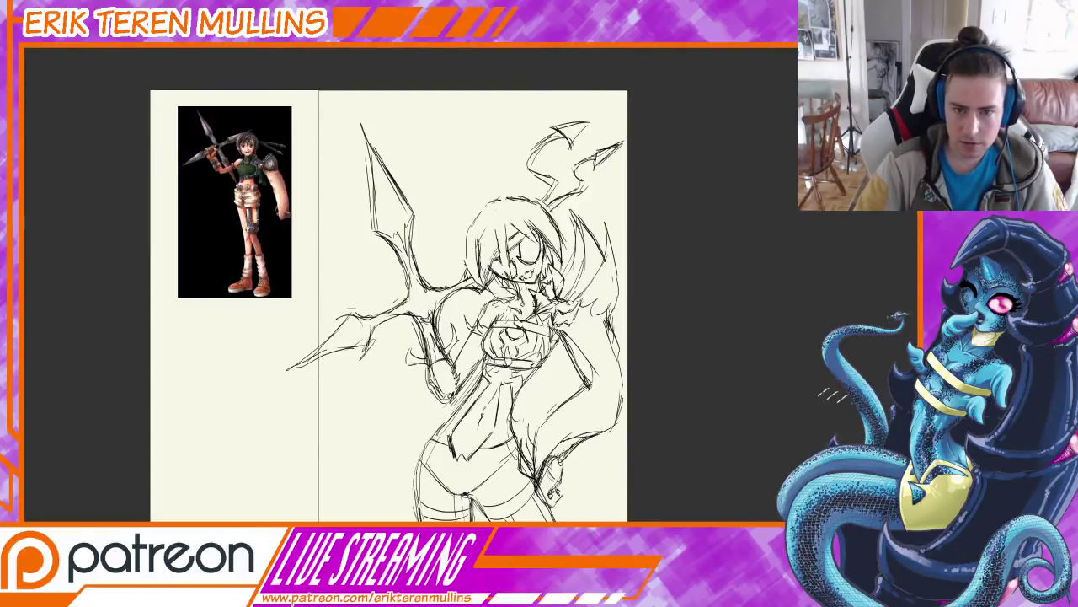
{"action": "mouse_move", "coordinate": [553, 265]}
{"action": "left_mouse_down"}
{"action": "mouse_move", "coordinate": [559, 295]}
{"action": "mouse_move", "coordinate": [537, 309]}
{"action": "mouse_move", "coordinate": [560, 297]}
{"action": "left_mouse_up"}
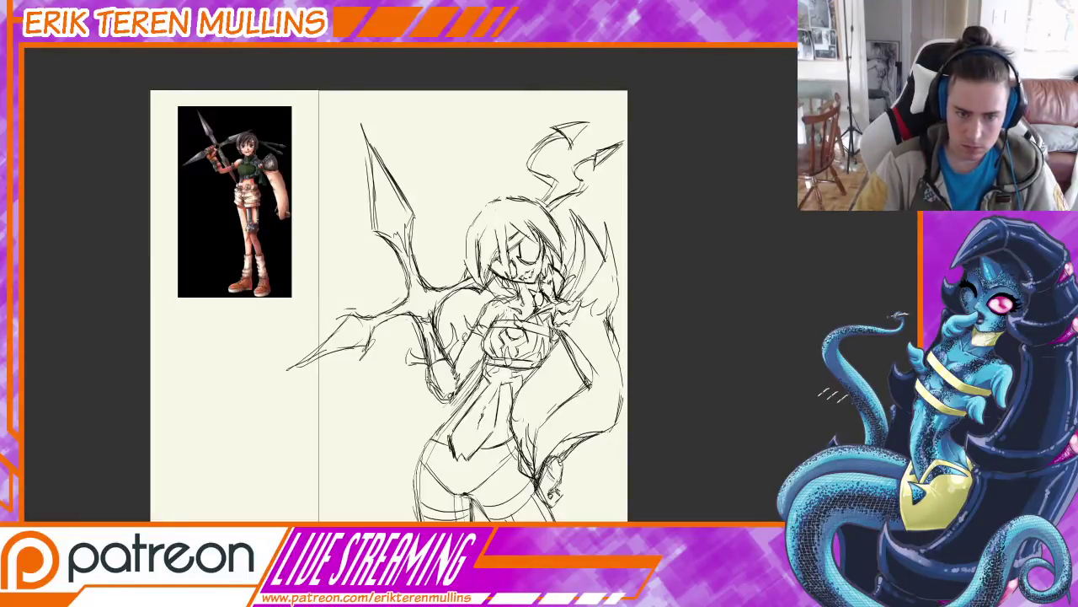
Sketch curved spikes on the raised forearm's gauntlet and a hooked edge at the base of the weapon's lower blade.
{"action": "mouse_move", "coordinate": [426, 387]}
{"action": "left_mouse_down"}
{"action": "mouse_move", "coordinate": [412, 379]}
{"action": "mouse_move", "coordinate": [418, 401]}
{"action": "left_mouse_up"}
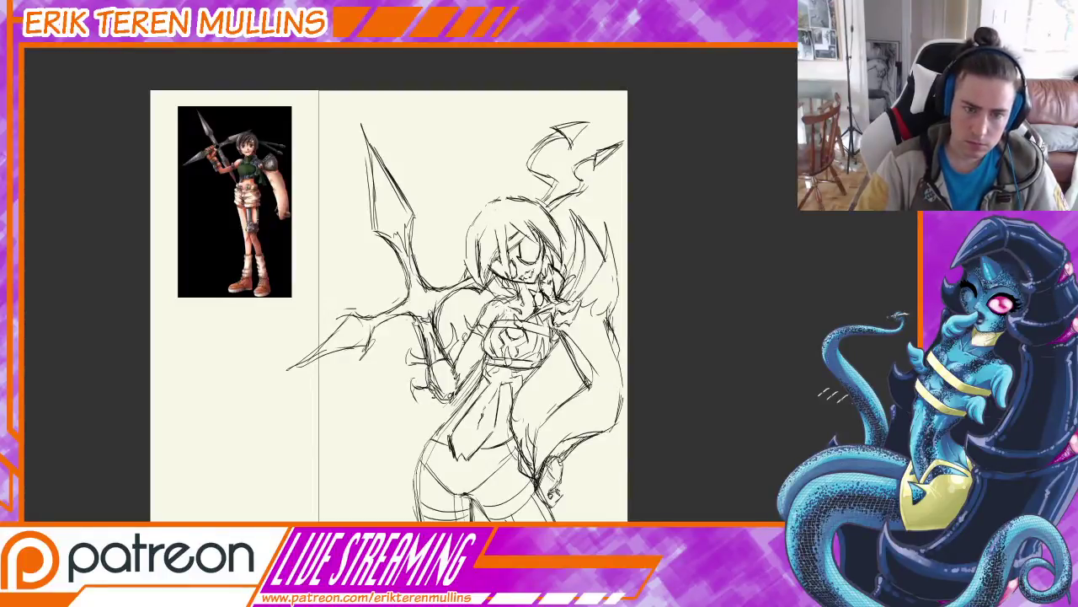
{"action": "left_click_drag", "start_coordinate": [455, 337], "coordinate": [480, 362]}
{"action": "left_click_drag", "start_coordinate": [428, 335], "coordinate": [364, 344]}
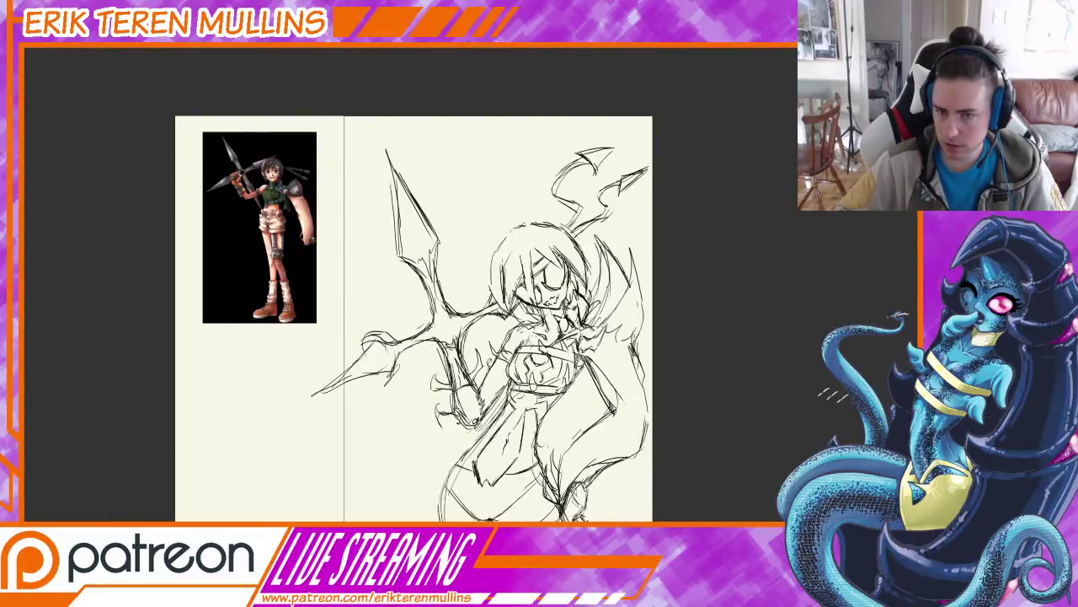
Outline the stocking on the left-hand leg of the drawing with a thick brush and fill it solid black.
{"action": "scroll", "coordinate": [413, 287], "scroll_direction": "down", "scroll_amount": 2}
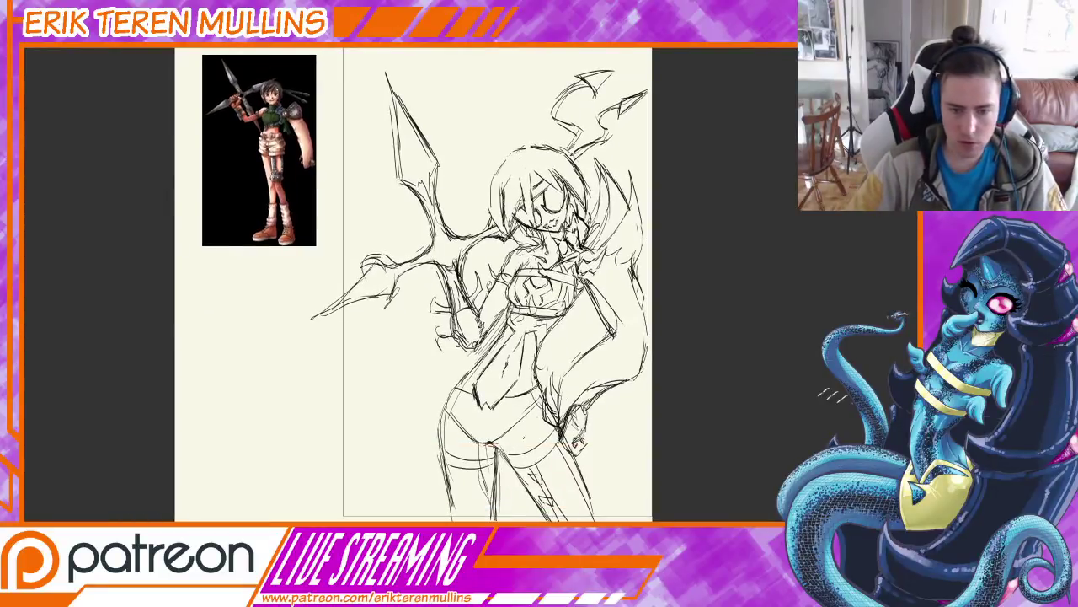
{"action": "mouse_move", "coordinate": [452, 470]}
{"action": "left_mouse_down"}
{"action": "mouse_move", "coordinate": [460, 517]}
{"action": "mouse_move", "coordinate": [448, 467]}
{"action": "mouse_move", "coordinate": [493, 468]}
{"action": "mouse_move", "coordinate": [490, 518]}
{"action": "left_mouse_up"}
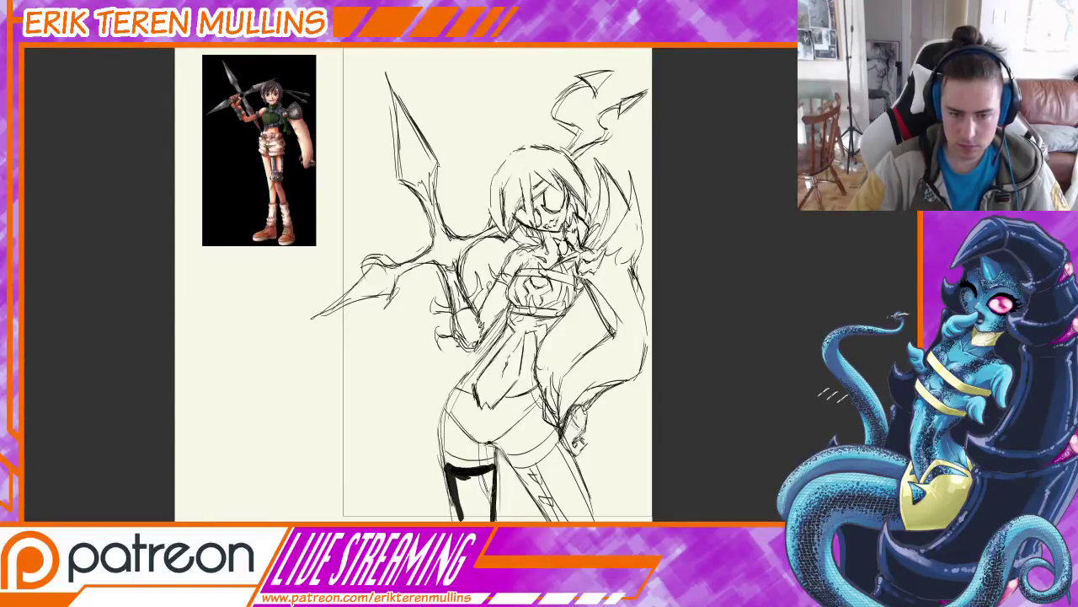
{"action": "mouse_move", "coordinate": [489, 474]}
{"action": "left_mouse_down"}
{"action": "mouse_move", "coordinate": [487, 518]}
{"action": "mouse_move", "coordinate": [490, 467]}
{"action": "mouse_move", "coordinate": [484, 518]}
{"action": "mouse_move", "coordinate": [458, 518]}
{"action": "left_mouse_up"}
{"action": "left_click_drag", "start_coordinate": [452, 467], "coordinate": [453, 515]}
{"action": "mouse_move", "coordinate": [457, 472]}
{"action": "left_mouse_down"}
{"action": "mouse_move", "coordinate": [460, 502]}
{"action": "mouse_move", "coordinate": [486, 477]}
{"action": "mouse_move", "coordinate": [553, 520]}
{"action": "left_mouse_up"}
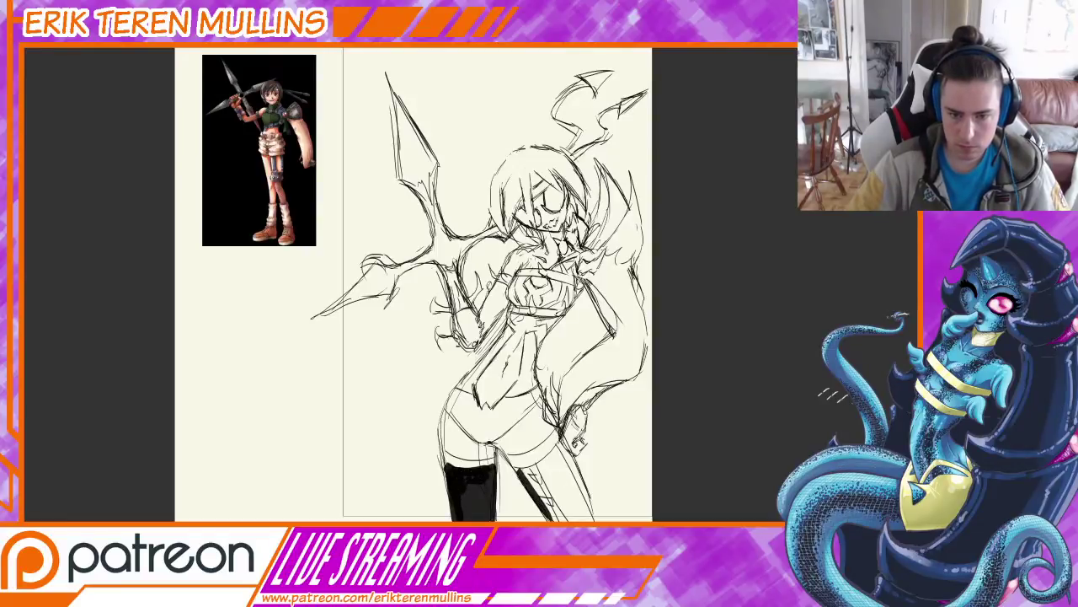
Fill the stocking on the right-hand leg black, leaving a light strip for the lacing with notched edges.
{"action": "mouse_move", "coordinate": [513, 463]}
{"action": "left_mouse_down"}
{"action": "mouse_move", "coordinate": [531, 473]}
{"action": "mouse_move", "coordinate": [551, 520]}
{"action": "left_mouse_up"}
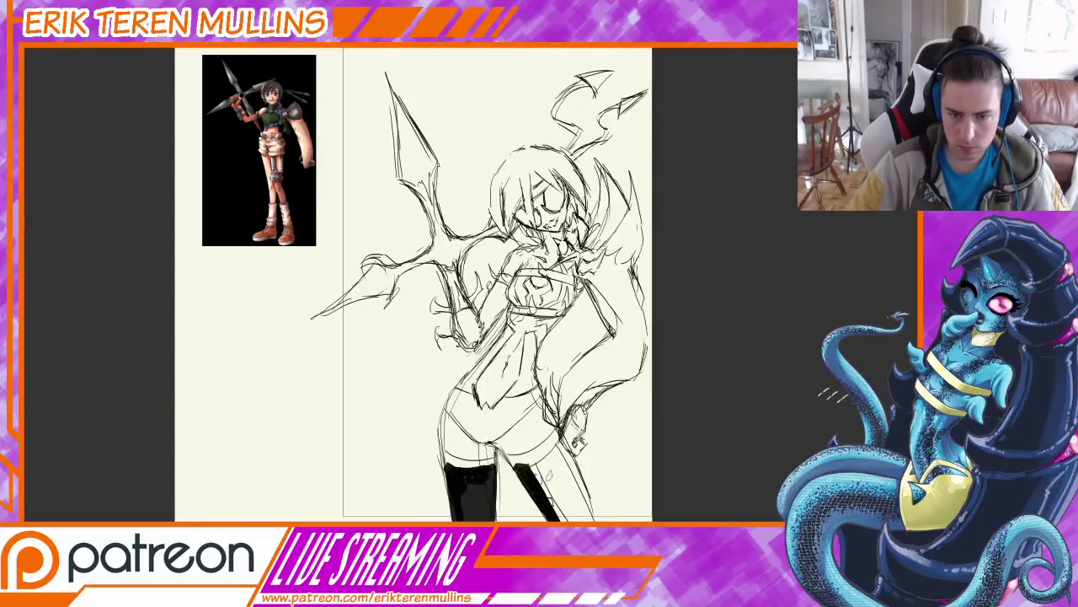
{"action": "left_click_drag", "start_coordinate": [538, 460], "coordinate": [575, 521]}
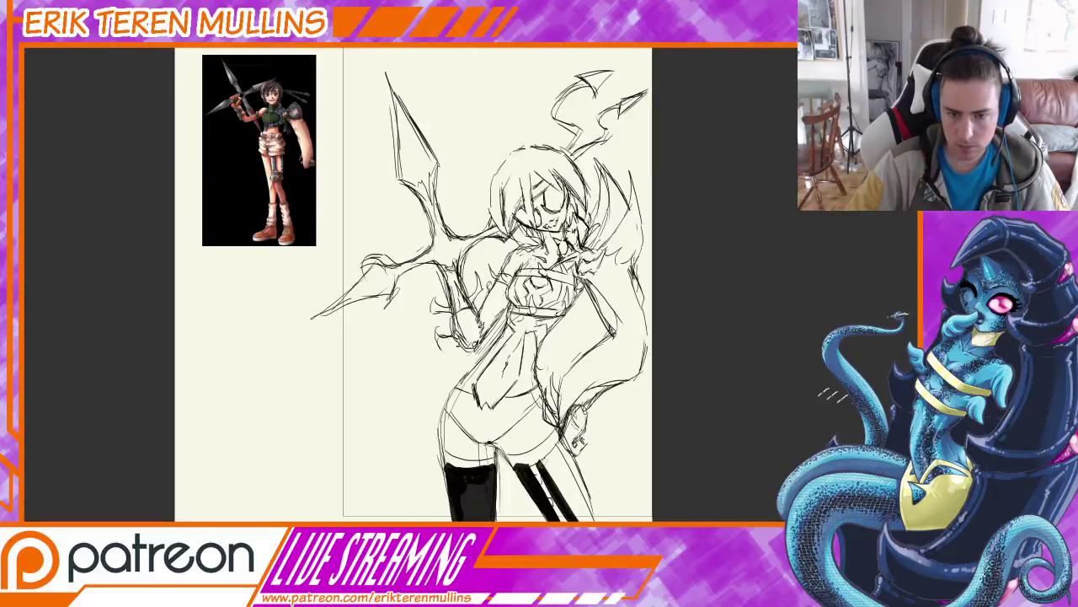
{"action": "mouse_move", "coordinate": [540, 447]}
{"action": "left_mouse_down"}
{"action": "mouse_move", "coordinate": [581, 496]}
{"action": "mouse_move", "coordinate": [593, 520]}
{"action": "mouse_move", "coordinate": [556, 480]}
{"action": "mouse_move", "coordinate": [583, 519]}
{"action": "left_mouse_up"}
{"action": "left_click_drag", "start_coordinate": [563, 479], "coordinate": [575, 497]}
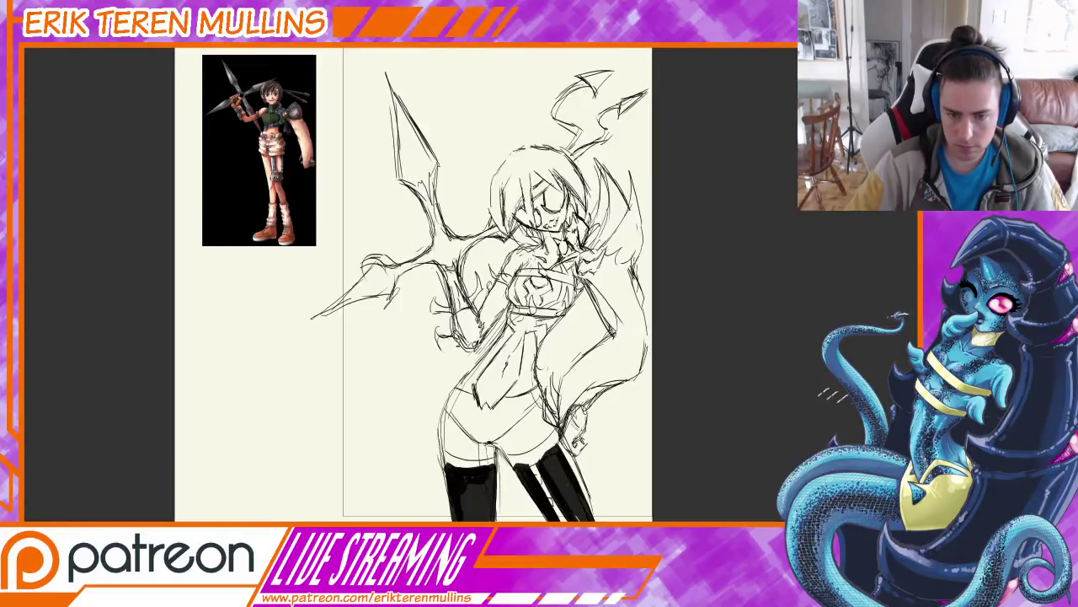
{"action": "mouse_move", "coordinate": [553, 453]}
{"action": "left_mouse_down"}
{"action": "mouse_move", "coordinate": [583, 518]}
{"action": "mouse_move", "coordinate": [546, 502]}
{"action": "mouse_move", "coordinate": [556, 502]}
{"action": "mouse_move", "coordinate": [533, 480]}
{"action": "mouse_move", "coordinate": [553, 497]}
{"action": "mouse_move", "coordinate": [547, 505]}
{"action": "mouse_move", "coordinate": [557, 491]}
{"action": "mouse_move", "coordinate": [532, 471]}
{"action": "left_mouse_up"}
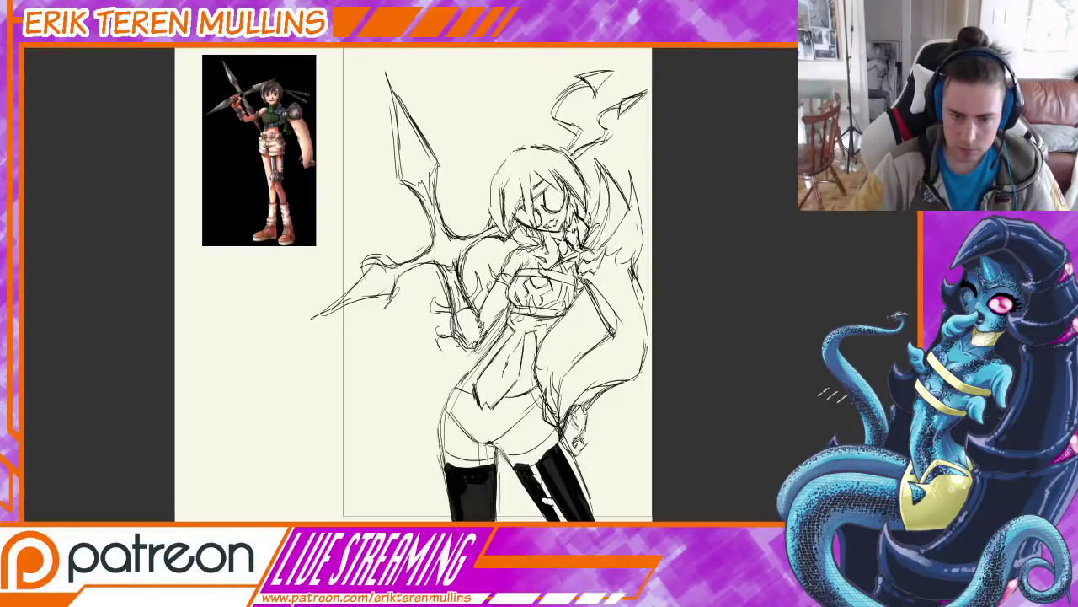
{"action": "left_click_drag", "start_coordinate": [541, 495], "coordinate": [550, 506]}
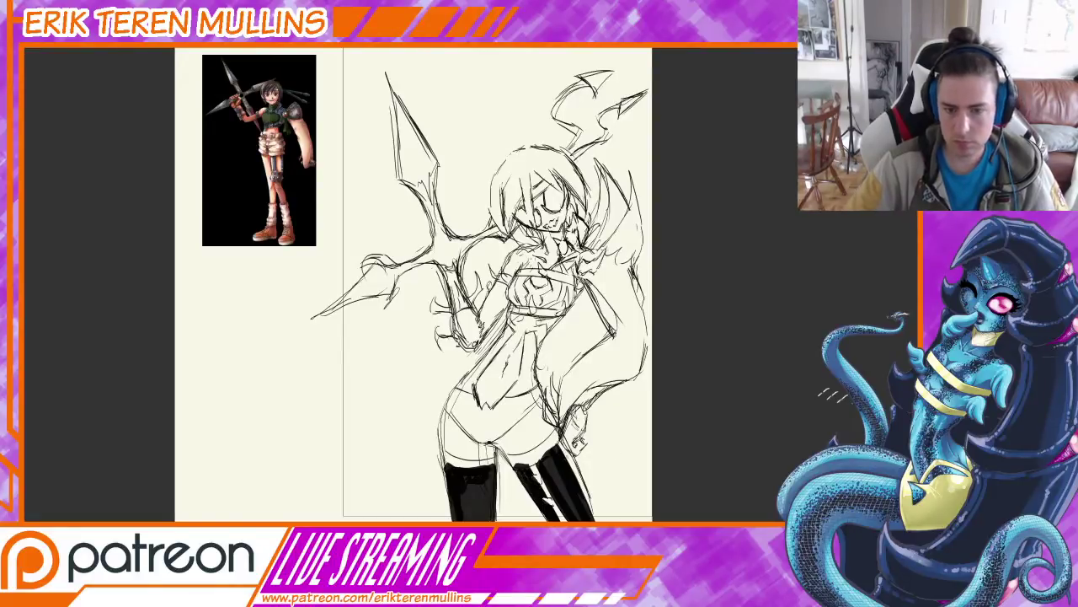
Thicken the outer and inner contours of both legs and the hip, undoing and redrawing strokes that miss.
{"action": "left_click_drag", "start_coordinate": [573, 453], "coordinate": [598, 518]}
{"action": "key", "text": "ctrl+z"}
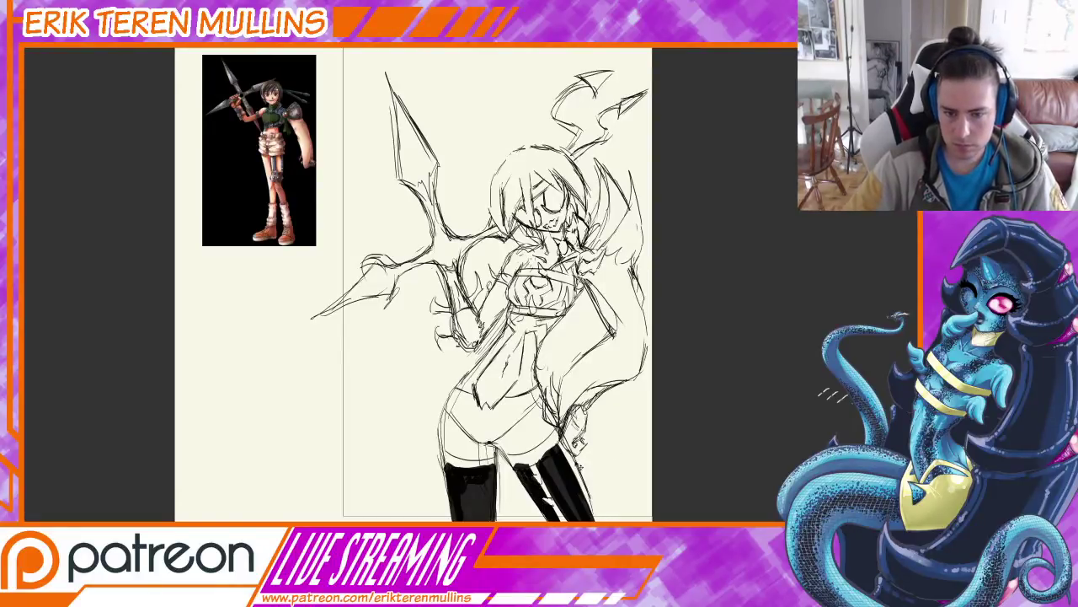
{"action": "left_click_drag", "start_coordinate": [573, 457], "coordinate": [595, 519]}
{"action": "left_click_drag", "start_coordinate": [494, 446], "coordinate": [496, 519]}
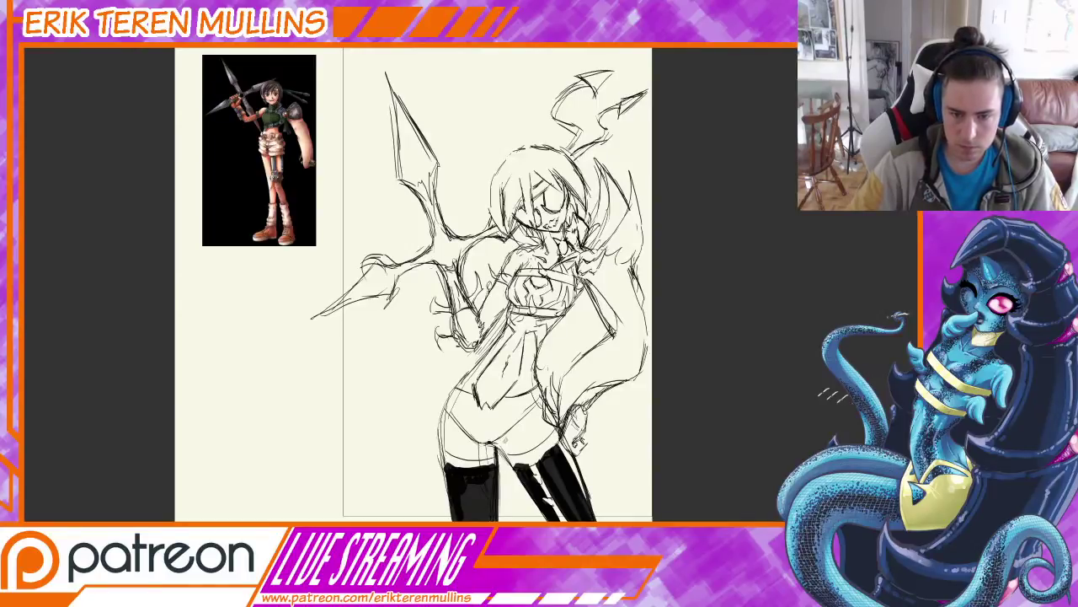
{"action": "mouse_move", "coordinate": [491, 440]}
{"action": "left_mouse_down"}
{"action": "mouse_move", "coordinate": [484, 453]}
{"action": "mouse_move", "coordinate": [520, 475]}
{"action": "left_mouse_up"}
{"action": "key", "text": "ctrl+z"}
{"action": "left_click_drag", "start_coordinate": [331, 482], "coordinate": [404, 500]}
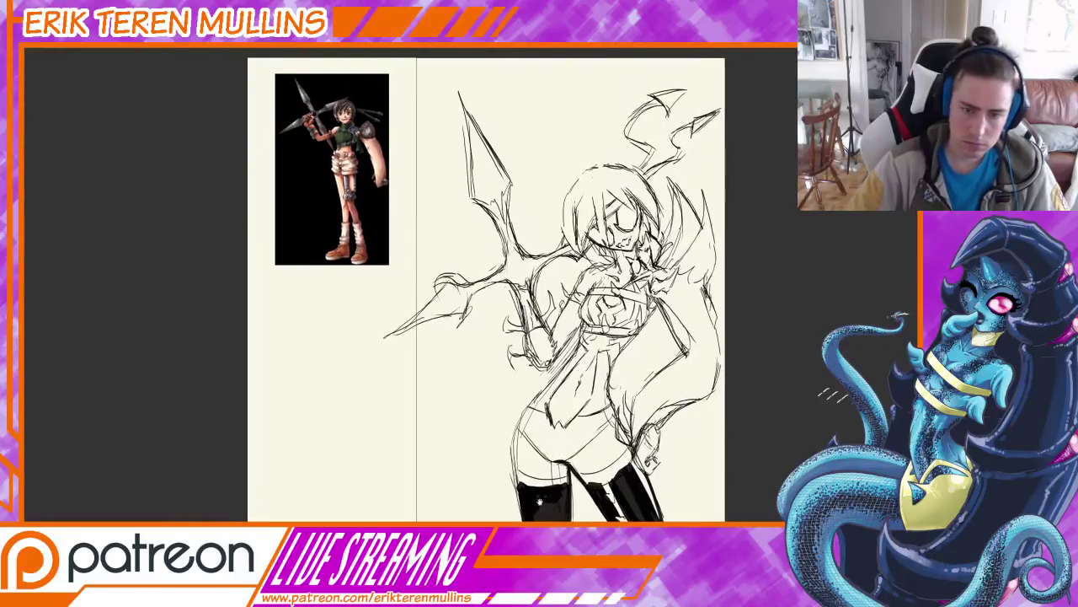
{"action": "left_click_drag", "start_coordinate": [518, 426], "coordinate": [520, 519]}
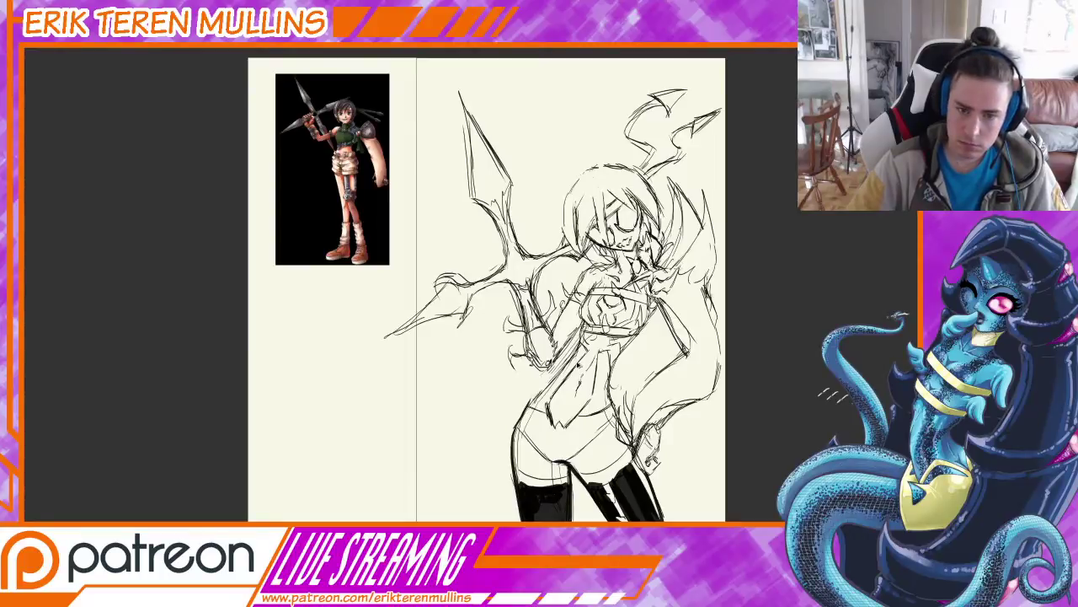
Thicken the waist-to-hip outline and fill the side panels of the torso outfit black around the open midriff.
{"action": "left_click_drag", "start_coordinate": [568, 358], "coordinate": [650, 347]}
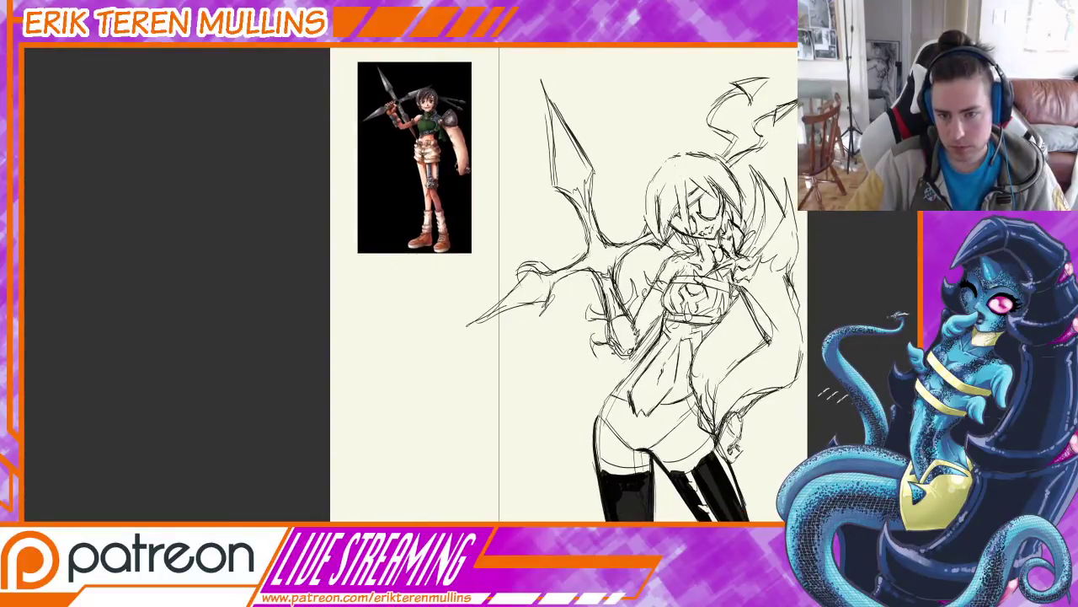
{"action": "mouse_move", "coordinate": [659, 339]}
{"action": "left_mouse_down"}
{"action": "mouse_move", "coordinate": [606, 399]}
{"action": "mouse_move", "coordinate": [595, 441]}
{"action": "left_mouse_up"}
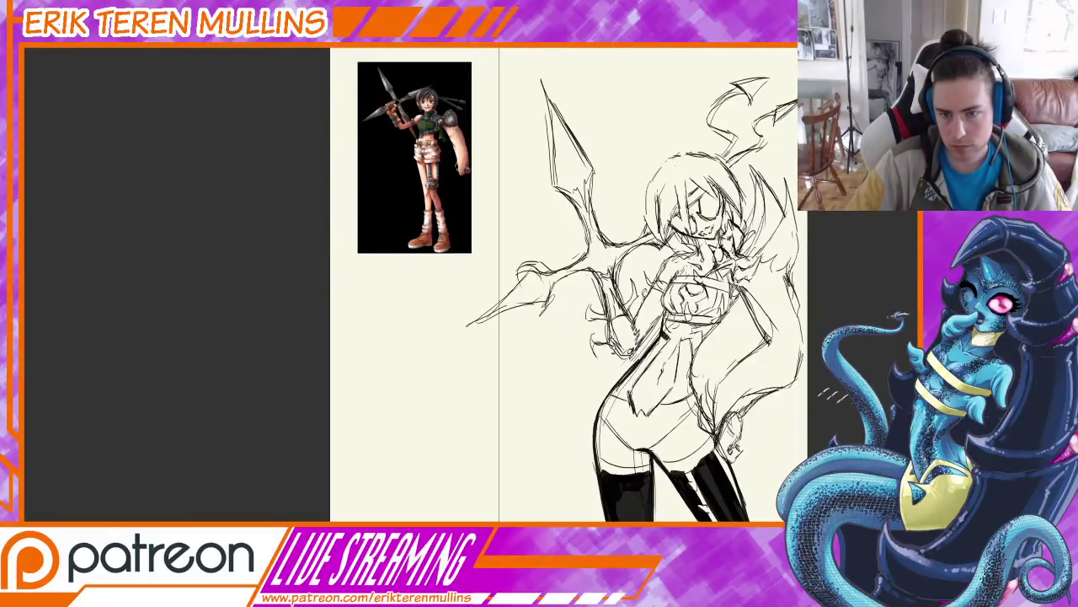
{"action": "mouse_move", "coordinate": [667, 335]}
{"action": "left_mouse_down"}
{"action": "mouse_move", "coordinate": [624, 396]}
{"action": "mouse_move", "coordinate": [613, 393]}
{"action": "mouse_move", "coordinate": [664, 401]}
{"action": "left_mouse_up"}
{"action": "mouse_move", "coordinate": [683, 352]}
{"action": "left_mouse_down"}
{"action": "mouse_move", "coordinate": [675, 386]}
{"action": "mouse_move", "coordinate": [688, 364]}
{"action": "mouse_move", "coordinate": [690, 396]}
{"action": "mouse_move", "coordinate": [664, 405]}
{"action": "mouse_move", "coordinate": [683, 369]}
{"action": "mouse_move", "coordinate": [637, 376]}
{"action": "left_mouse_up"}
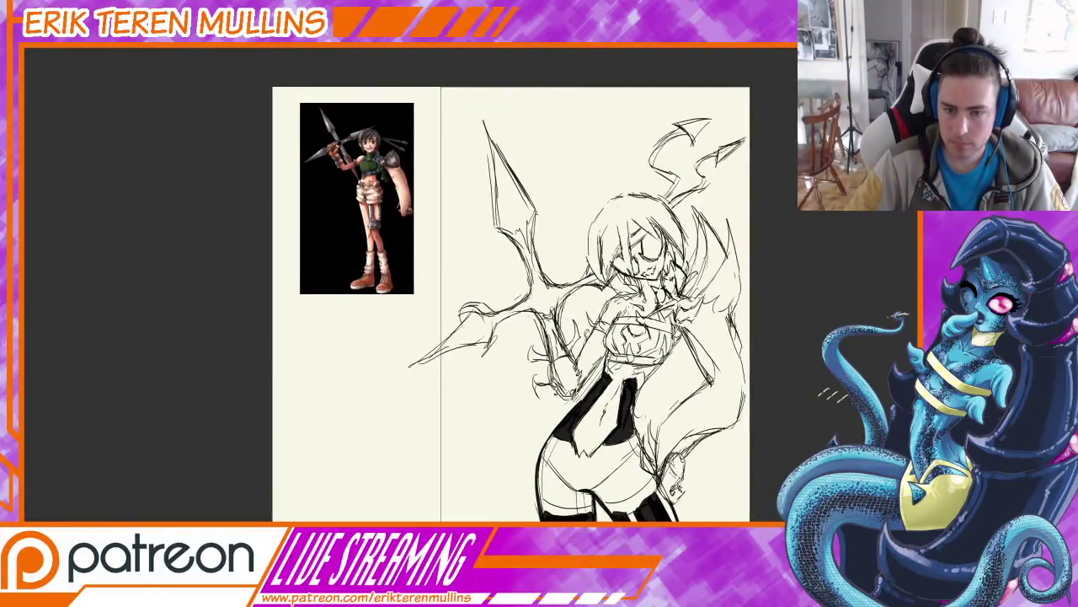
Fill the chest band of the top black around its light central emblem, keeping the borders light.
{"action": "mouse_move", "coordinate": [665, 361]}
{"action": "left_mouse_down"}
{"action": "mouse_move", "coordinate": [650, 386]}
{"action": "mouse_move", "coordinate": [609, 381]}
{"action": "left_mouse_up"}
{"action": "left_click_drag", "start_coordinate": [597, 362], "coordinate": [606, 378]}
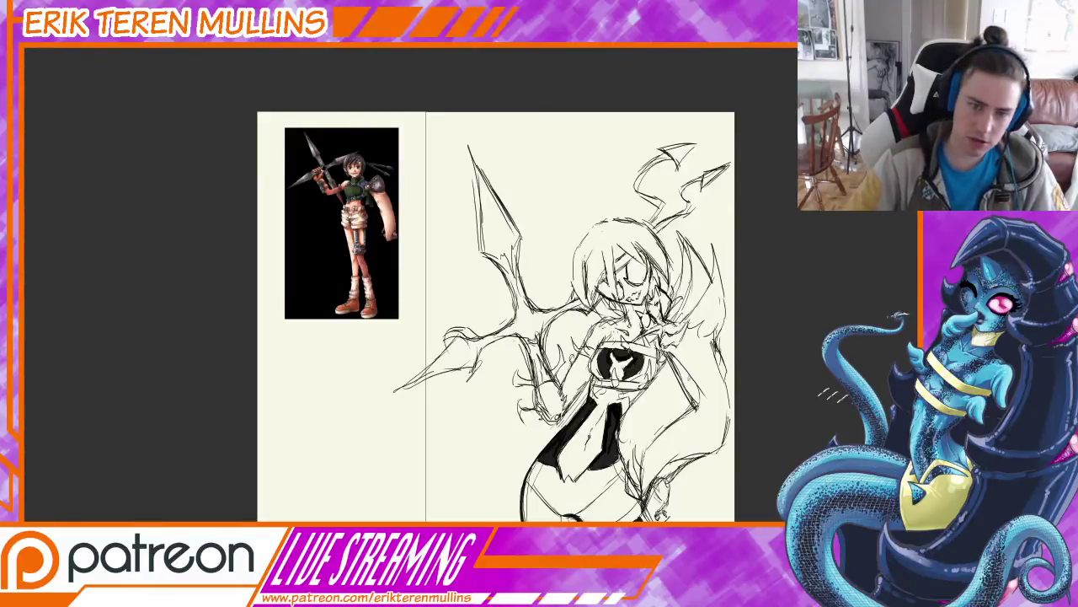
{"action": "key", "text": "ctrl+plus"}
{"action": "scroll", "coordinate": [542, 324], "scroll_direction": "up", "scroll_amount": 1}
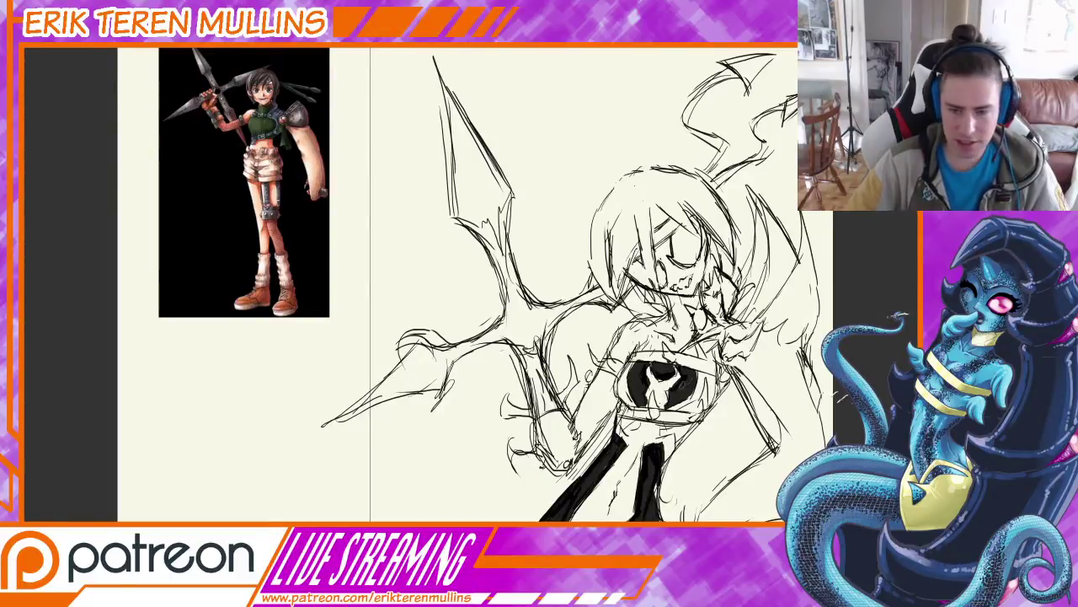
{"action": "mouse_move", "coordinate": [685, 385]}
{"action": "left_mouse_down"}
{"action": "mouse_move", "coordinate": [623, 360]}
{"action": "mouse_move", "coordinate": [630, 414]}
{"action": "left_mouse_up"}
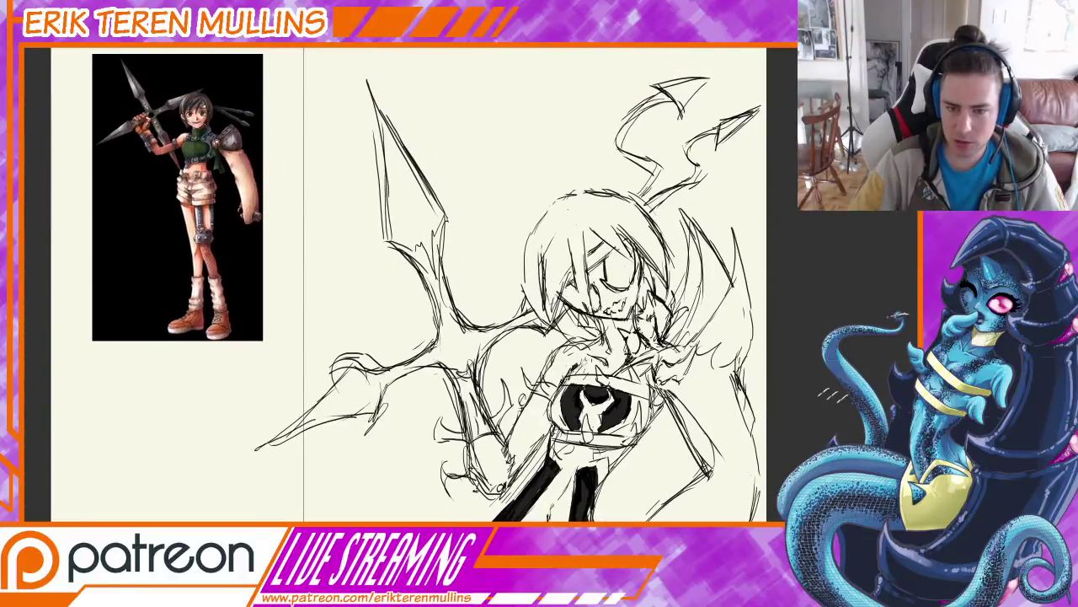